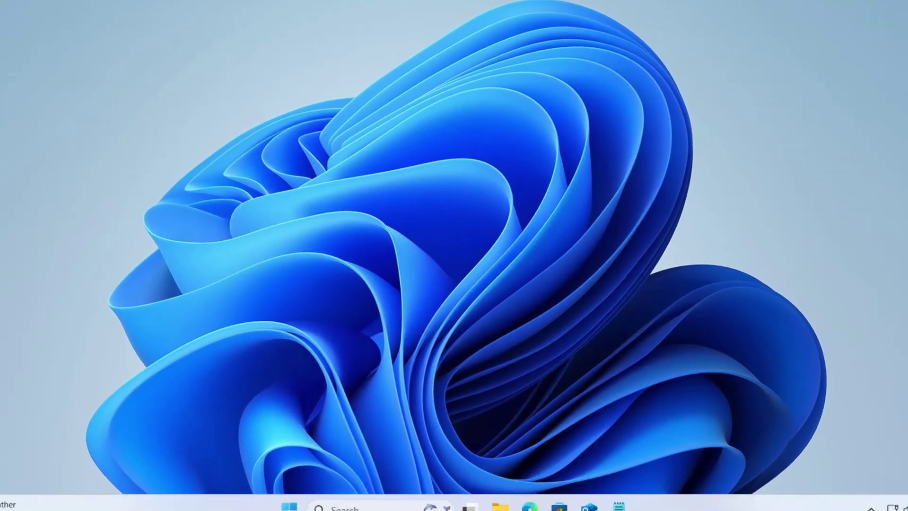
Step: Search 'about' and open About your PC to check the 8.00 GB installed RAM
{"action": "left_click", "coordinate": [347, 495]}
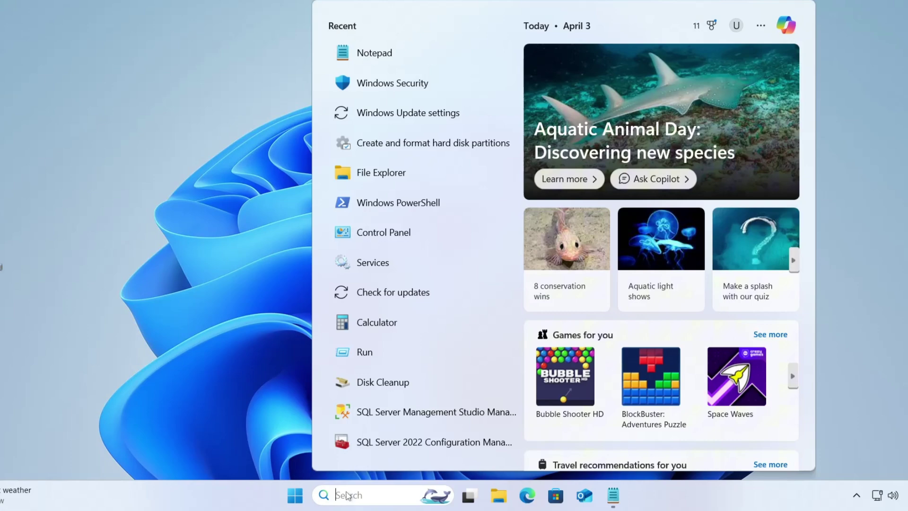
{"action": "type", "text": "about"}
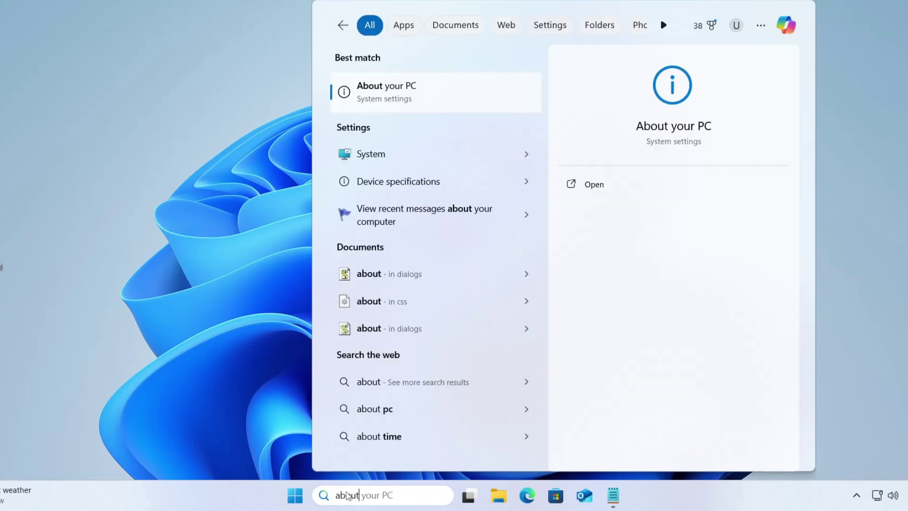
{"action": "left_click", "coordinate": [426, 86]}
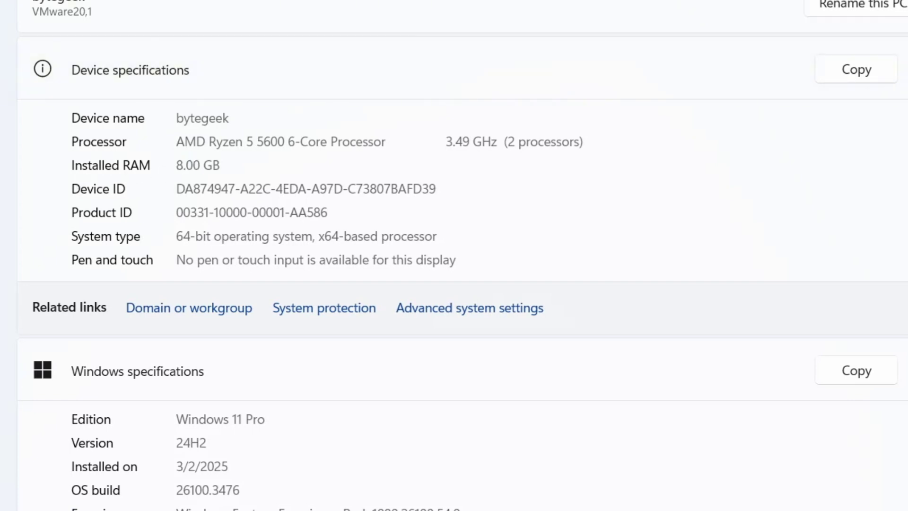
{"action": "double_click", "coordinate": [189, 165]}
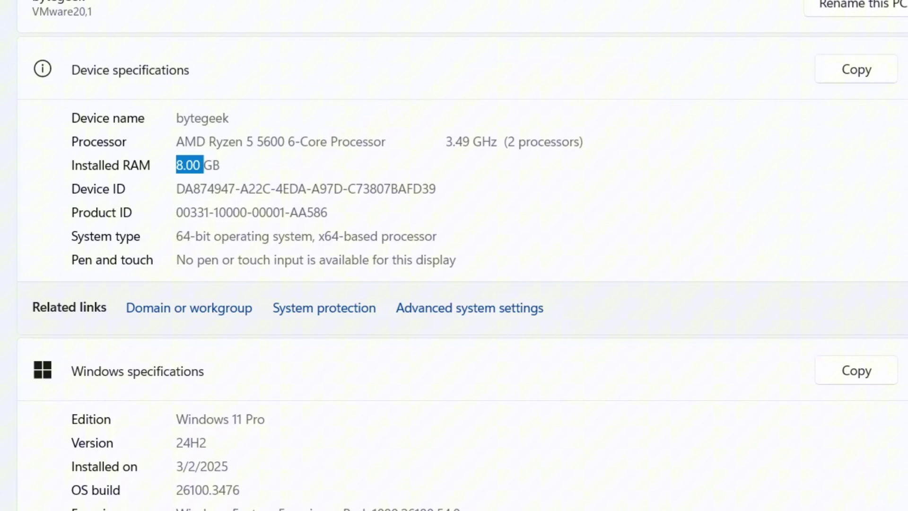
{"action": "left_click", "coordinate": [189, 165]}
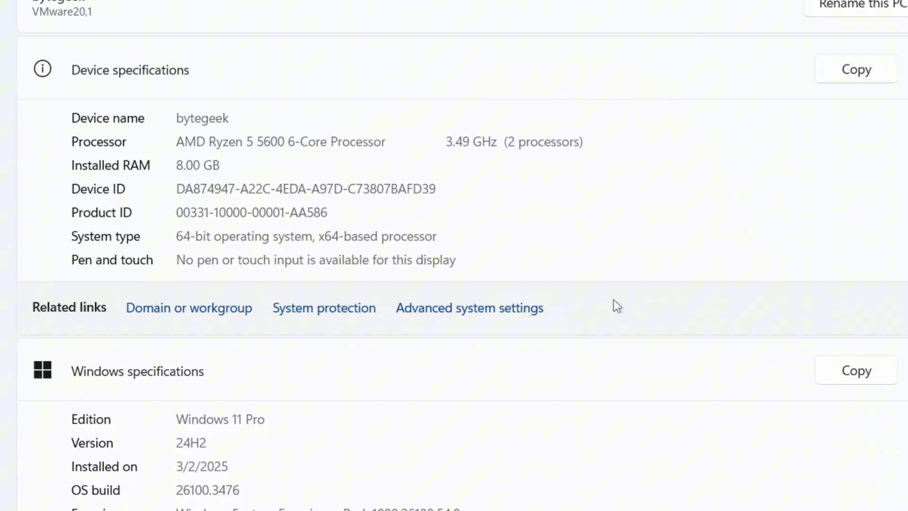
Step: Open Advanced system settings and Performance Options' Advanced tab, showing the 512 MB paging file total
{"action": "left_click", "coordinate": [459, 315]}
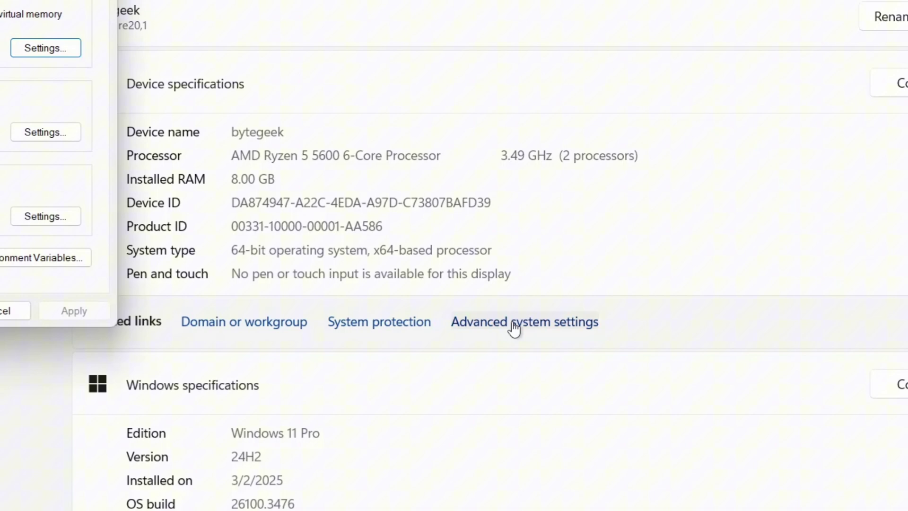
{"action": "left_click_drag", "start_coordinate": [0, 0], "coordinate": [158, 23]}
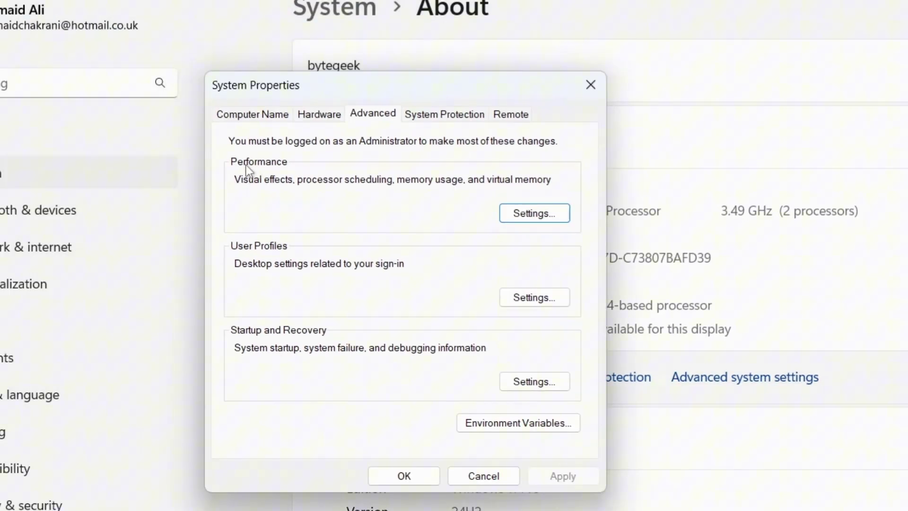
{"action": "left_click", "coordinate": [519, 214]}
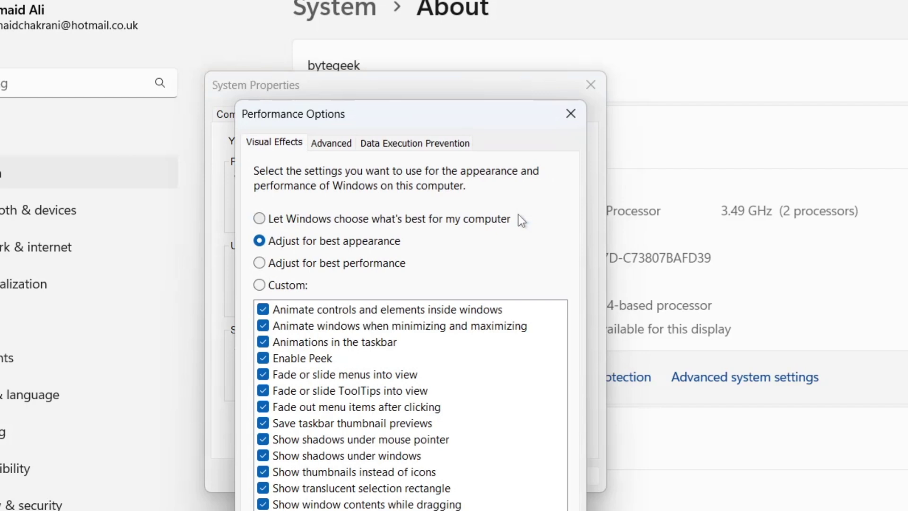
{"action": "left_click_drag", "start_coordinate": [362, 123], "coordinate": [371, 87]}
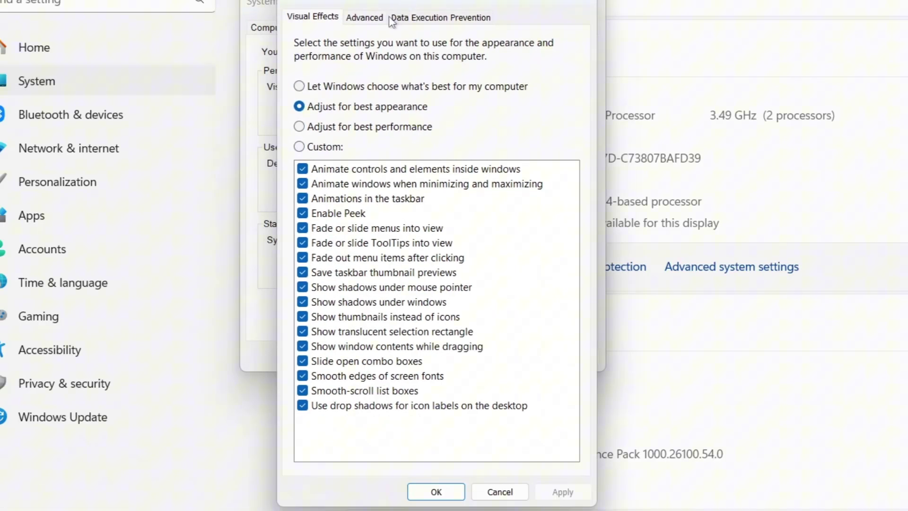
{"action": "left_click", "coordinate": [370, 27]}
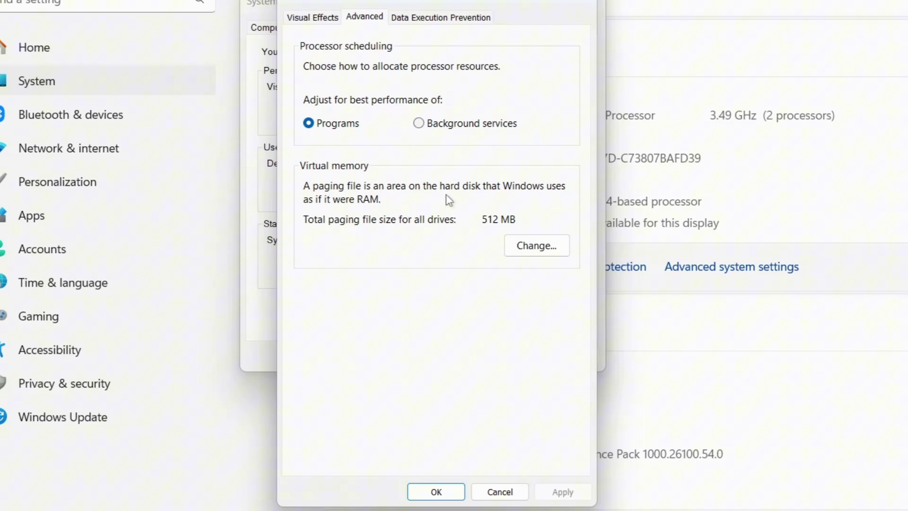
Step: In Virtual Memory, turn off automatic paging file management and pick Custom size for C:
{"action": "left_click", "coordinate": [537, 245]}
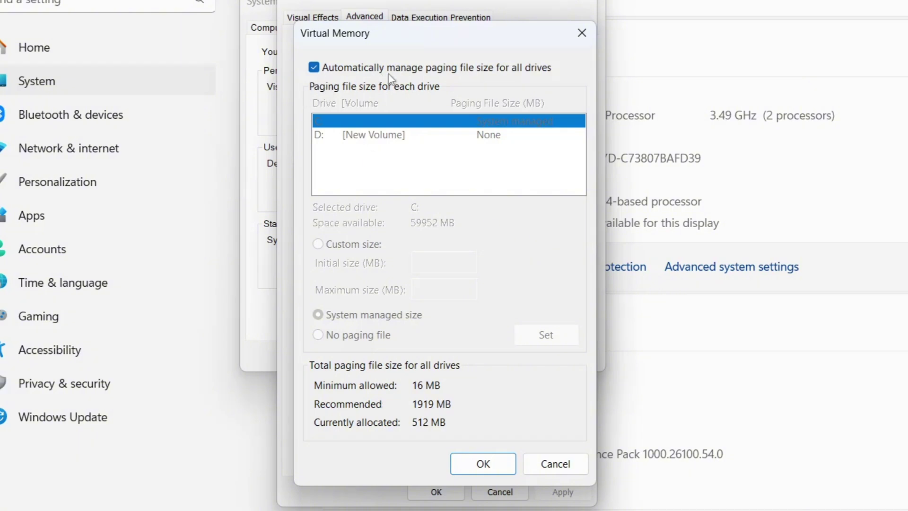
{"action": "left_click", "coordinate": [313, 68]}
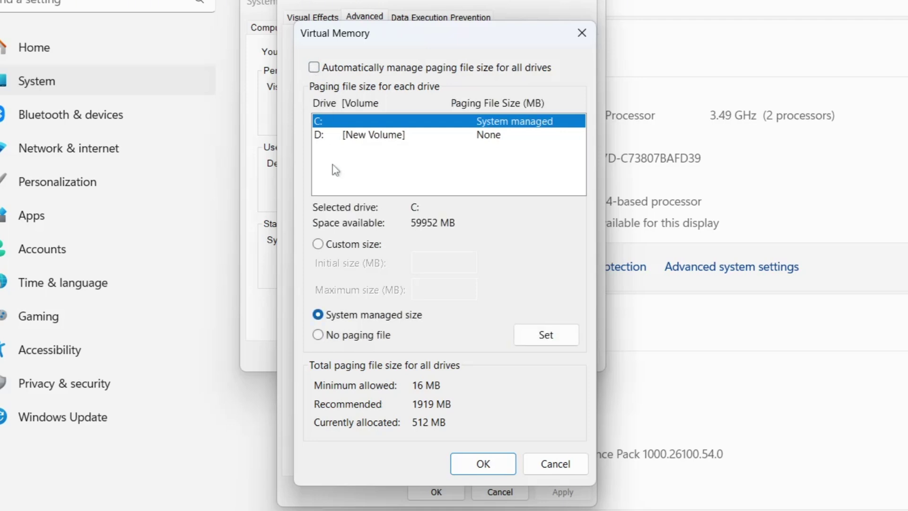
{"action": "left_click", "coordinate": [318, 245]}
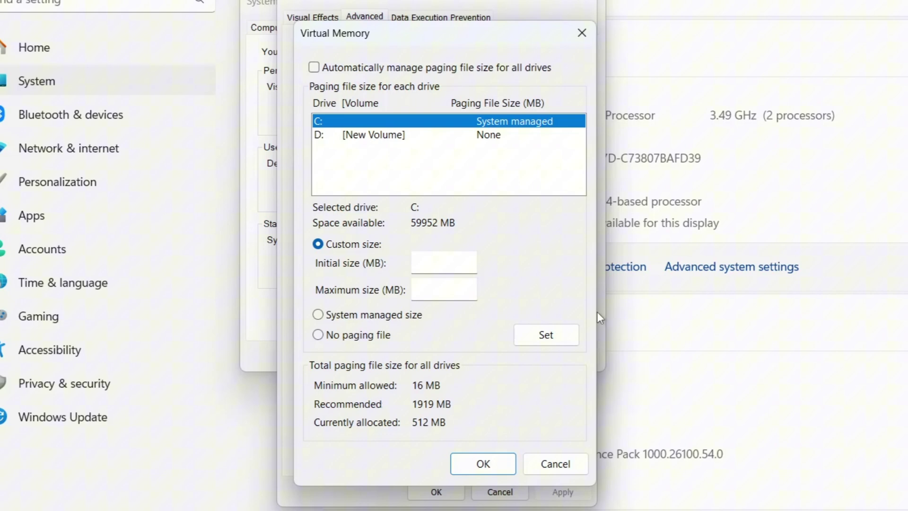
Step: Switch to the Notepad notes listing initial (RAM × 1.5) and maximum (RAM × 3) formulas
{"action": "key", "text": "alt+Tab"}
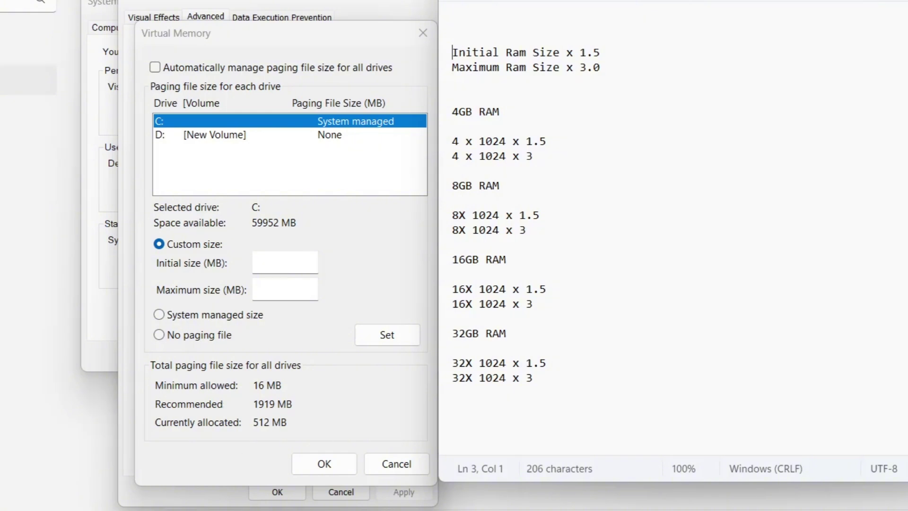
Step: Launch Calculator via Start search 'cal' and place it to the right of the notes
{"action": "key", "text": "super"}
{"action": "type", "text": "cal"}
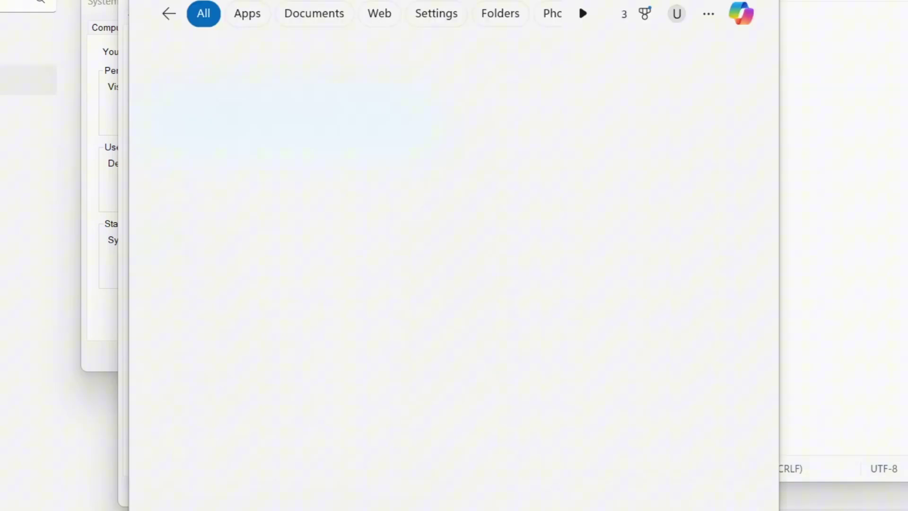
{"action": "left_click", "coordinate": [239, 107]}
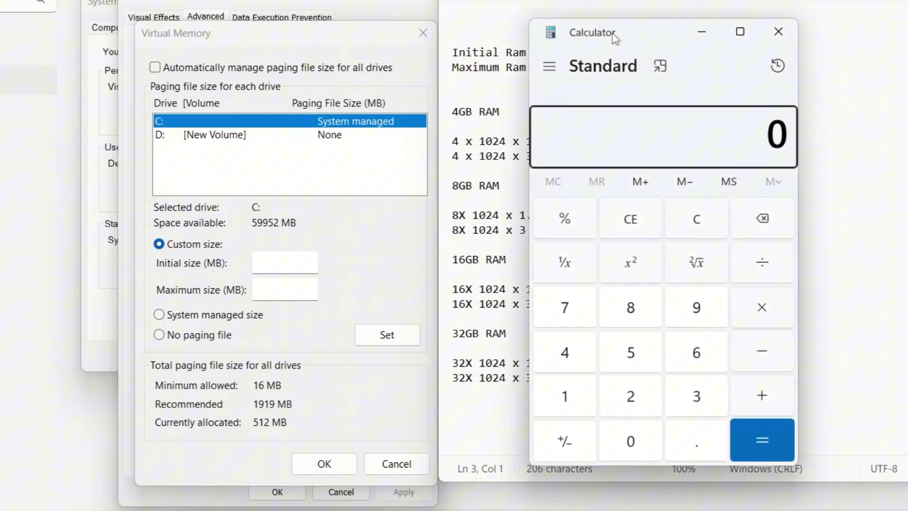
{"action": "left_click_drag", "start_coordinate": [612, 35], "coordinate": [841, 33]}
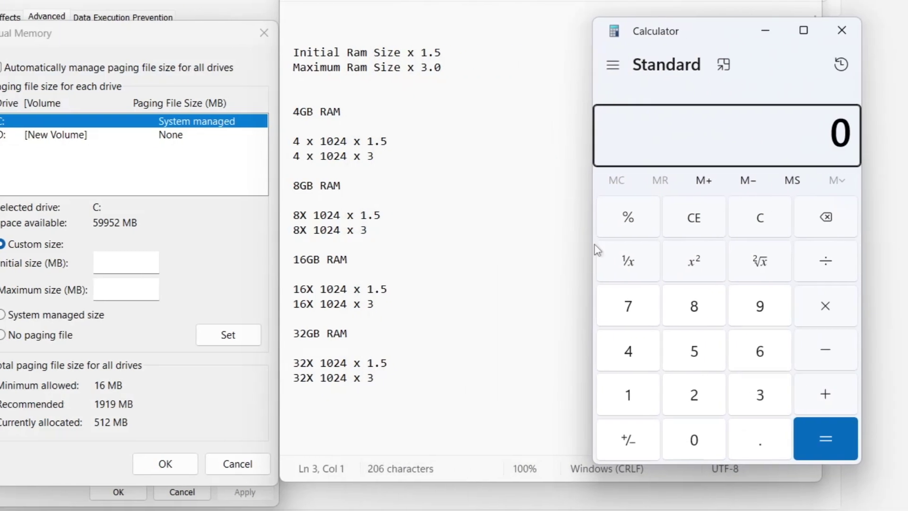
Step: Compute 8 × 1024 × 1.5 = 12,288 in Calculator, then return to the Virtual Memory dialog
{"action": "left_click", "coordinate": [694, 308]}
{"action": "left_click", "coordinate": [825, 308]}
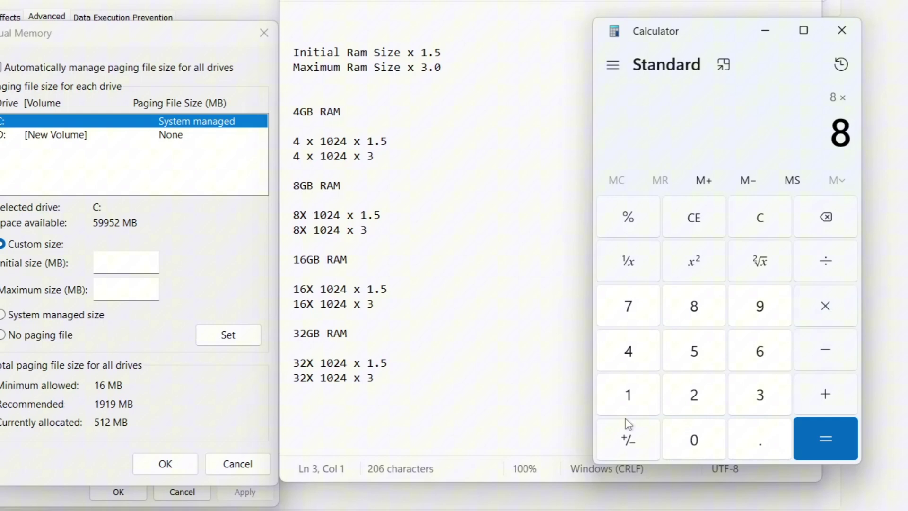
{"action": "left_click", "coordinate": [629, 407]}
{"action": "left_click", "coordinate": [694, 432]}
{"action": "left_click", "coordinate": [694, 409]}
{"action": "left_click", "coordinate": [622, 352]}
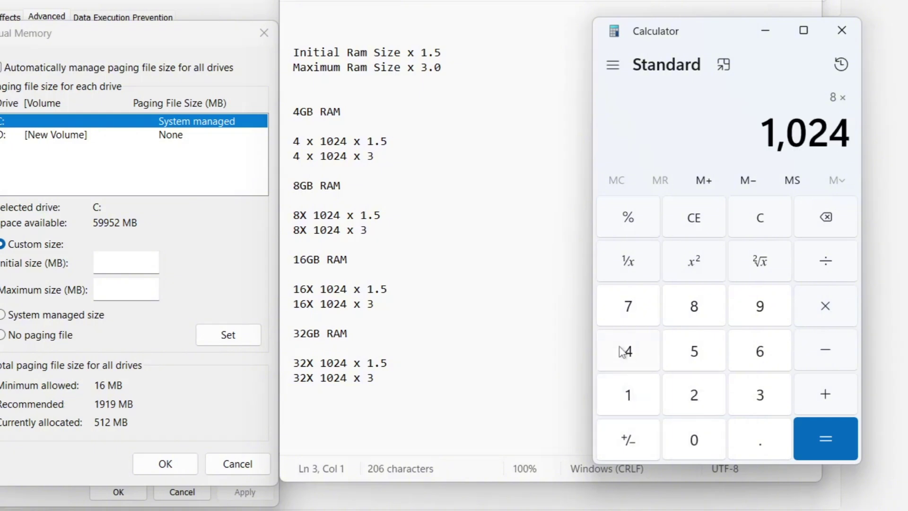
{"action": "left_click", "coordinate": [825, 309]}
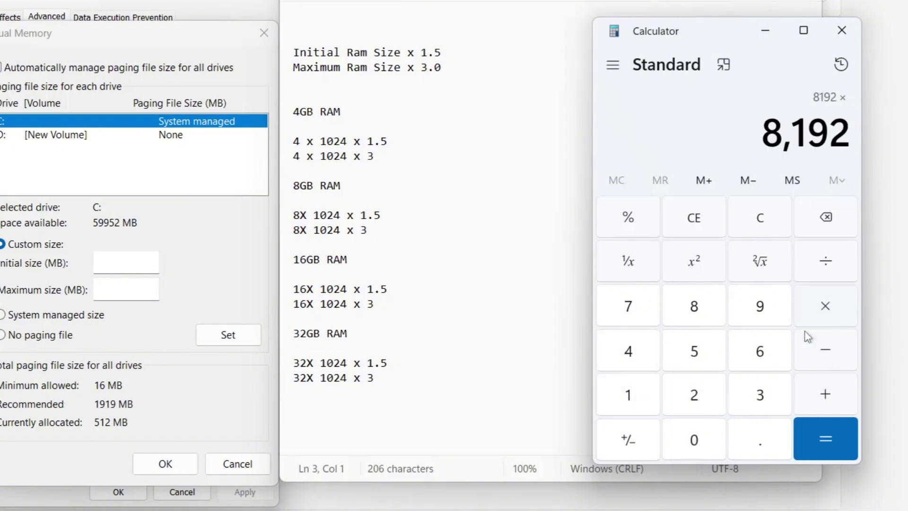
{"action": "left_click", "coordinate": [618, 398]}
{"action": "left_click", "coordinate": [750, 438]}
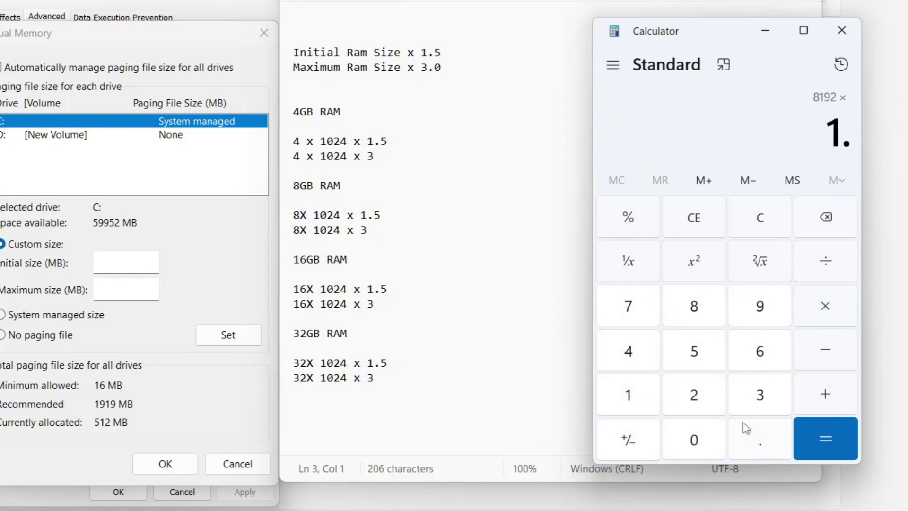
{"action": "left_click", "coordinate": [698, 361]}
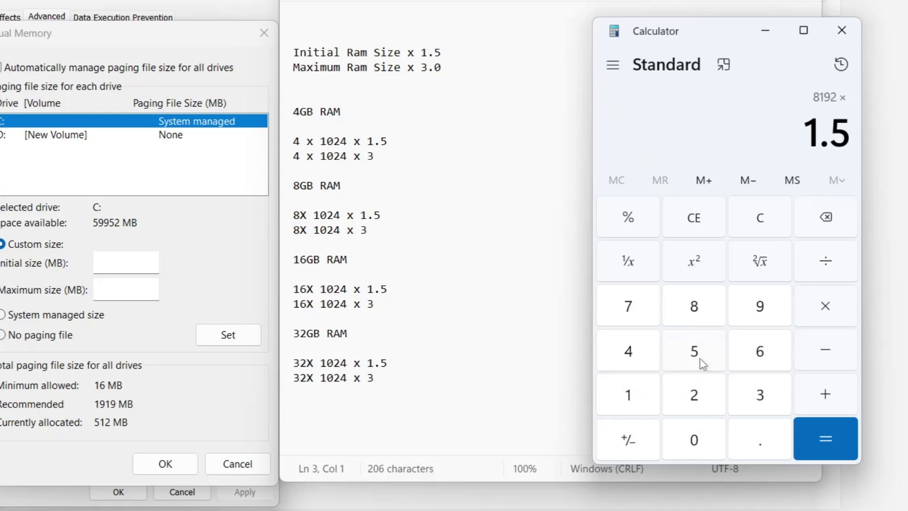
{"action": "left_click", "coordinate": [815, 429]}
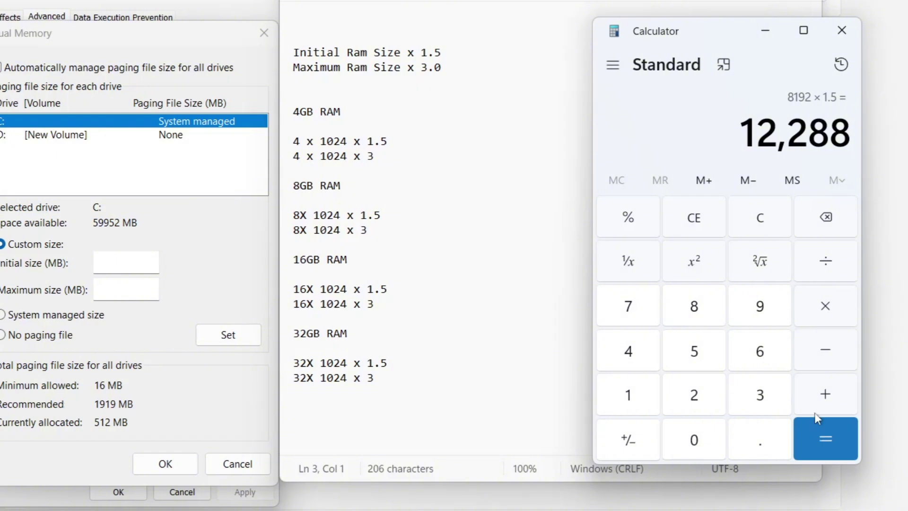
{"action": "key", "text": "alt+Tab"}
Step: Enter 12288 as initial size, compute 8 × 1024 × 3 = 24,576, and enter 24576 as maximum size
{"action": "type", "text": "12288"}
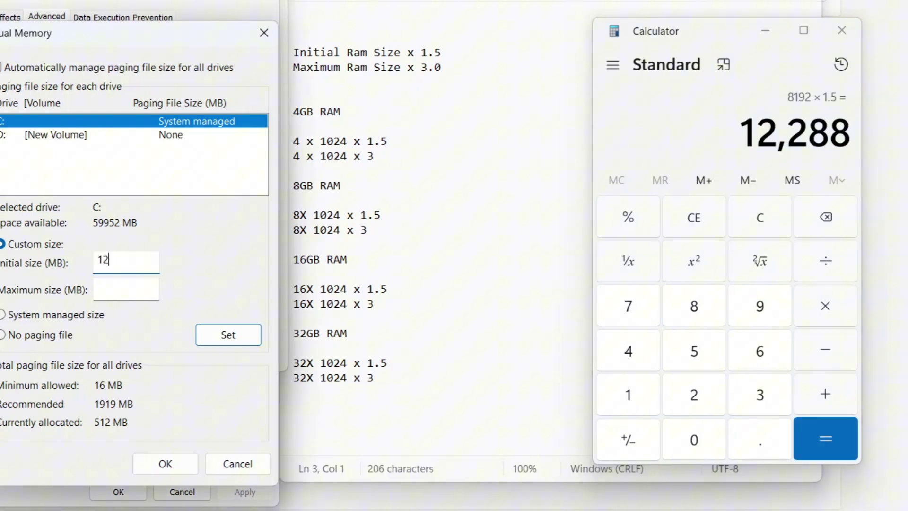
{"action": "left_click", "coordinate": [693, 219]}
{"action": "left_click", "coordinate": [694, 305]}
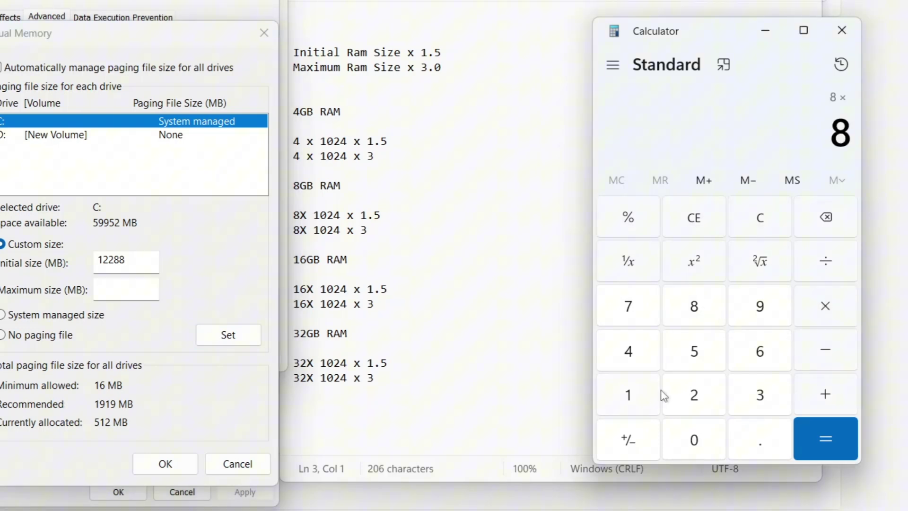
{"action": "left_click", "coordinate": [661, 395]}
{"action": "left_click", "coordinate": [694, 439]}
{"action": "left_click", "coordinate": [694, 394]}
{"action": "left_click", "coordinate": [628, 351]}
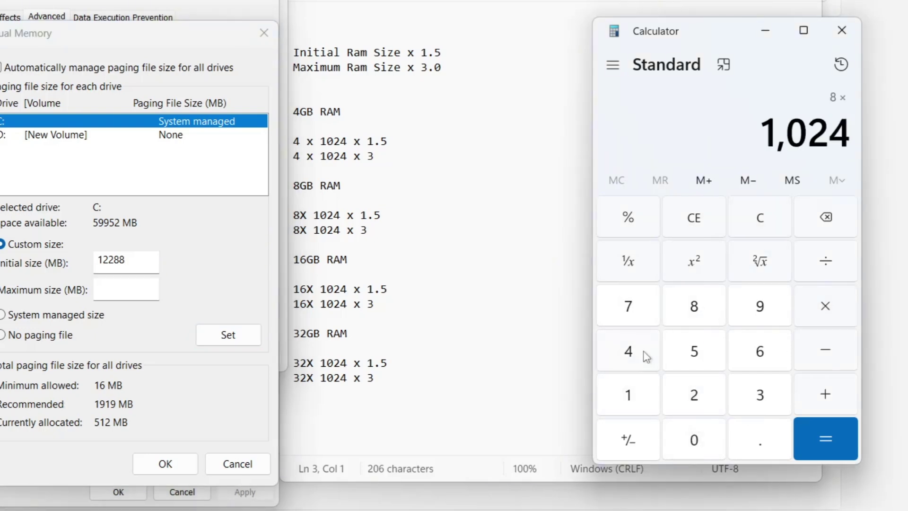
{"action": "left_click", "coordinate": [828, 316]}
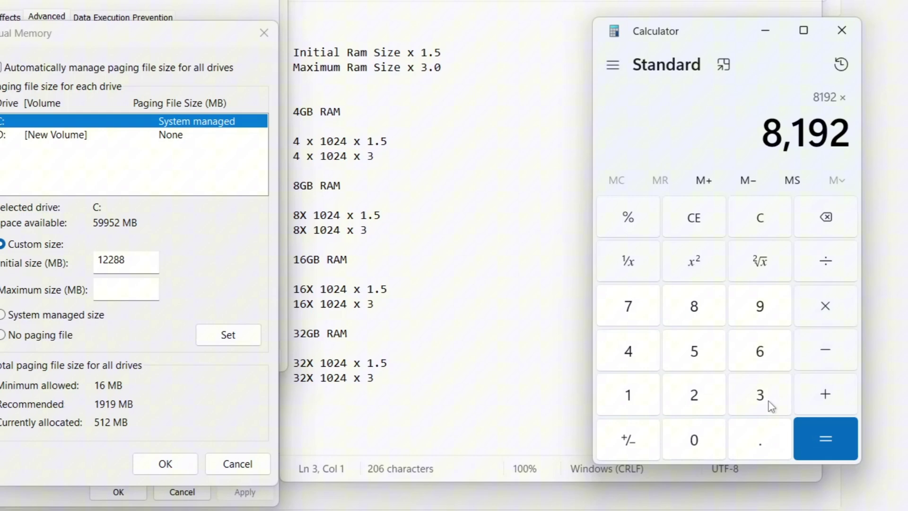
{"action": "left_click", "coordinate": [769, 405]}
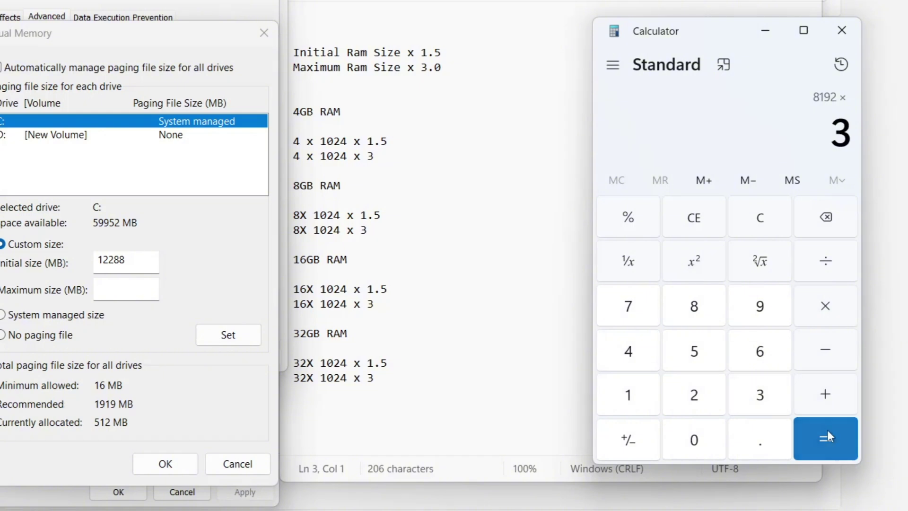
{"action": "left_click", "coordinate": [825, 438]}
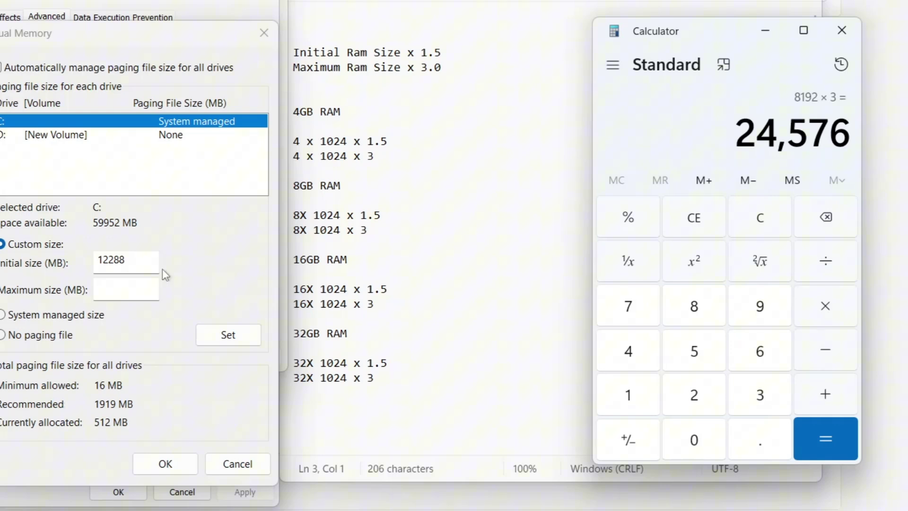
{"action": "left_click", "coordinate": [137, 290]}
{"action": "type", "text": "24576"}
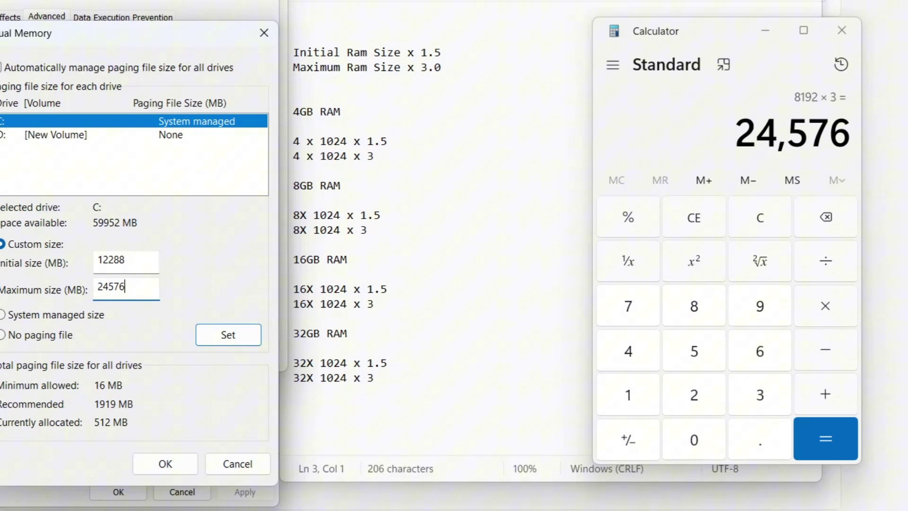
Step: Set the 12288–24576 MB custom size on C: and confirm Virtual Memory, Performance Options and System Properties
{"action": "left_click", "coordinate": [294, 274]}
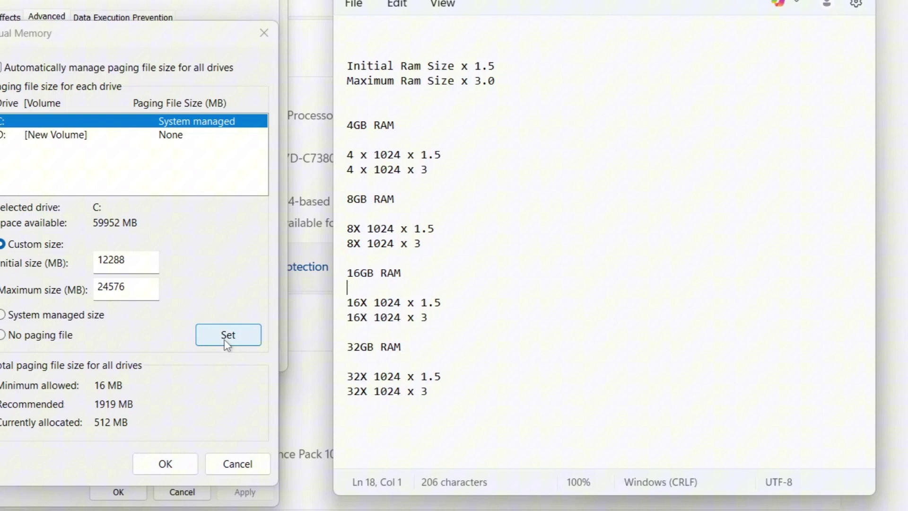
{"action": "left_click", "coordinate": [227, 336]}
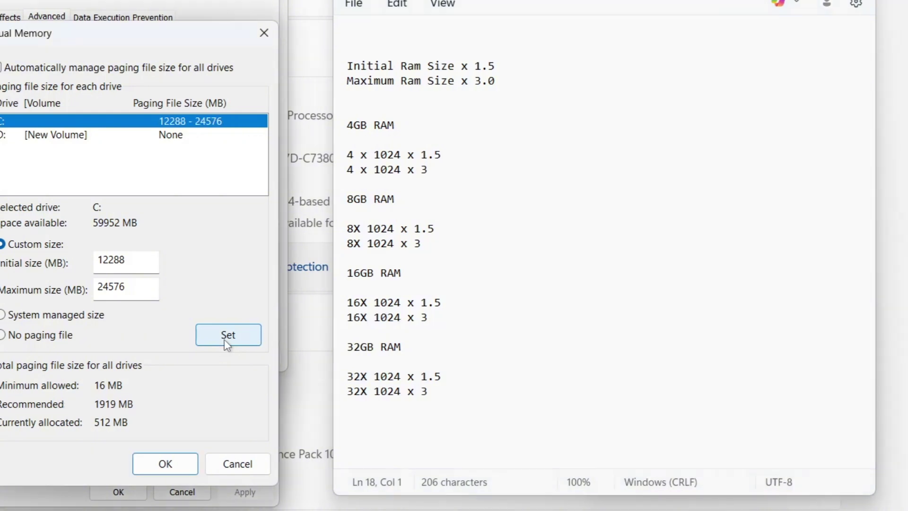
{"action": "left_click", "coordinate": [168, 465]}
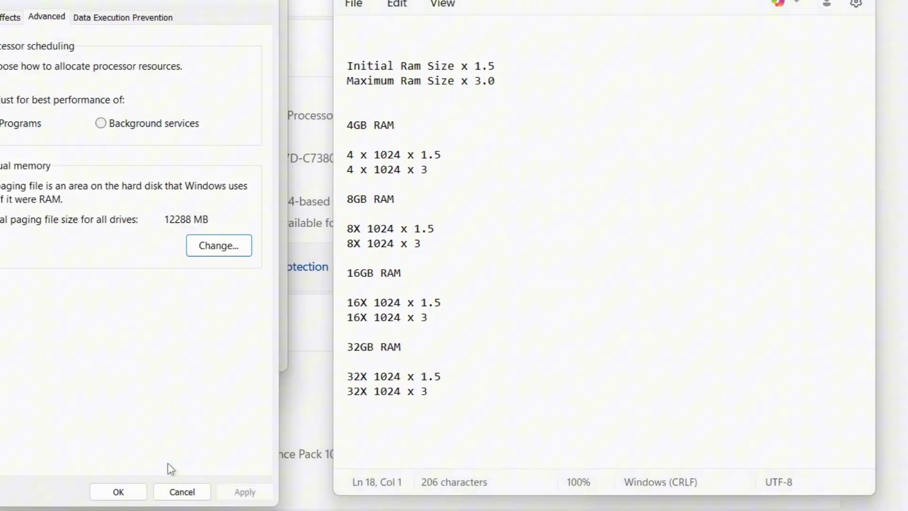
{"action": "left_click", "coordinate": [117, 491]}
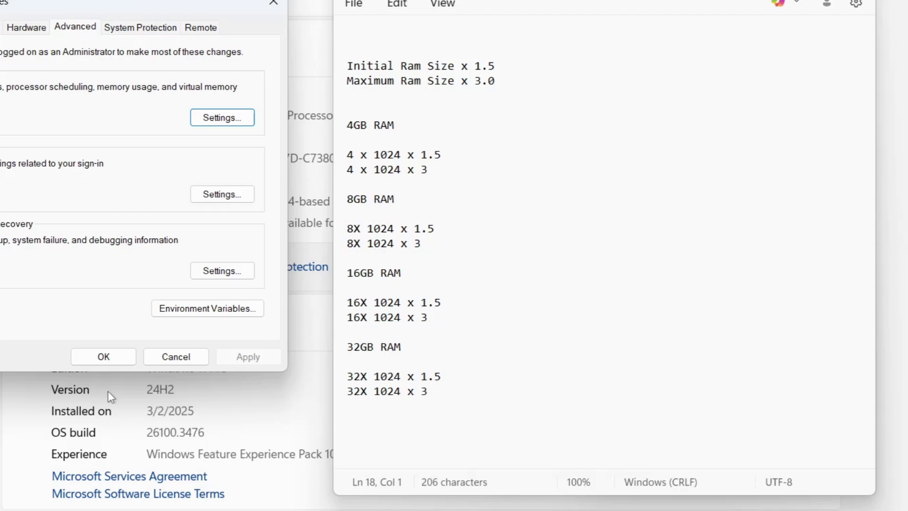
{"action": "left_click", "coordinate": [103, 362]}
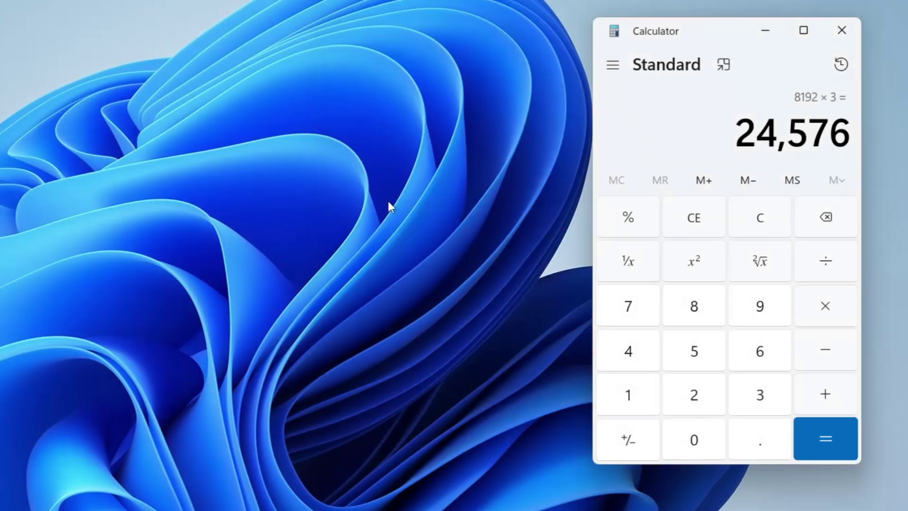
Step: Close the Calculator window, leaving the bare Windows 11 desktop
{"action": "left_click", "coordinate": [842, 30]}
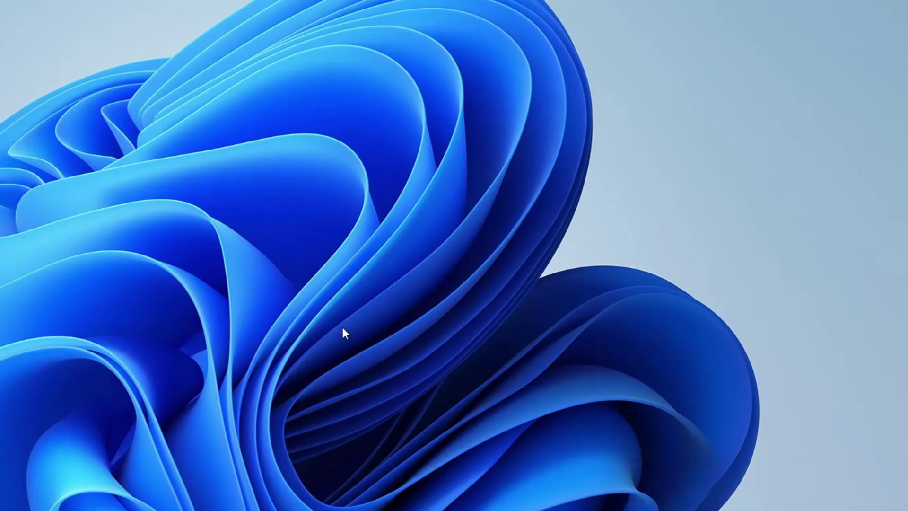